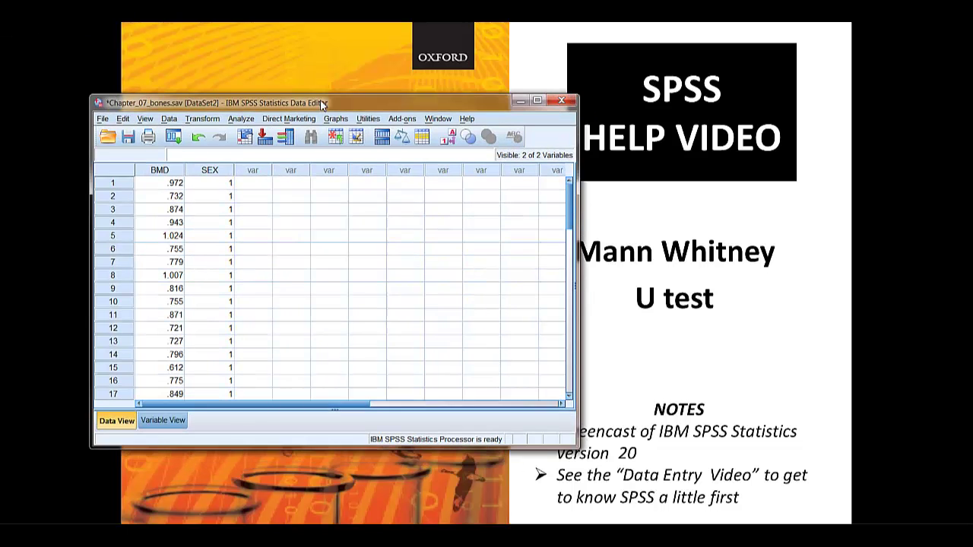
Move the Data Editor window up-left and enlarge it until rows 1–25 of BMD and SEX show.
left_click_drag(322, 94, 297, 86)
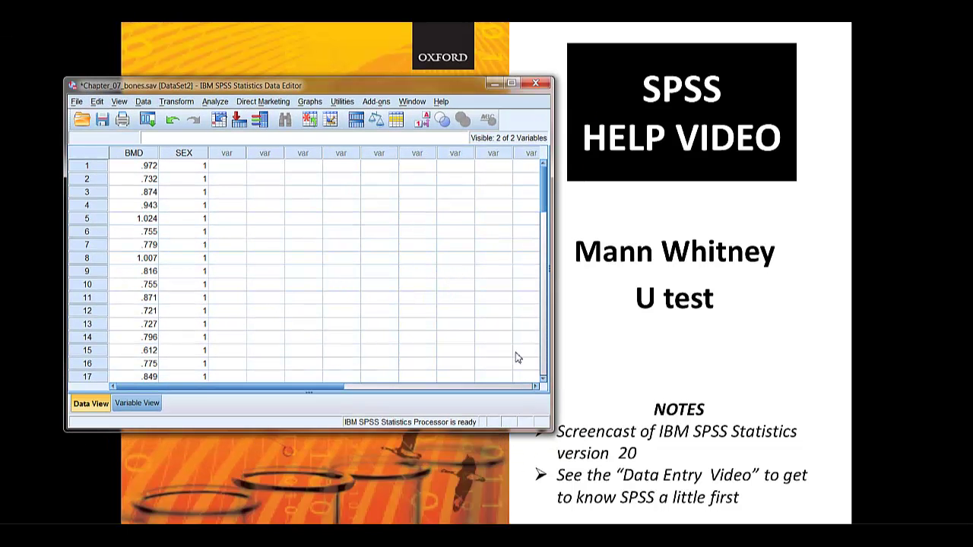
left_click_drag(551, 427, 920, 467)
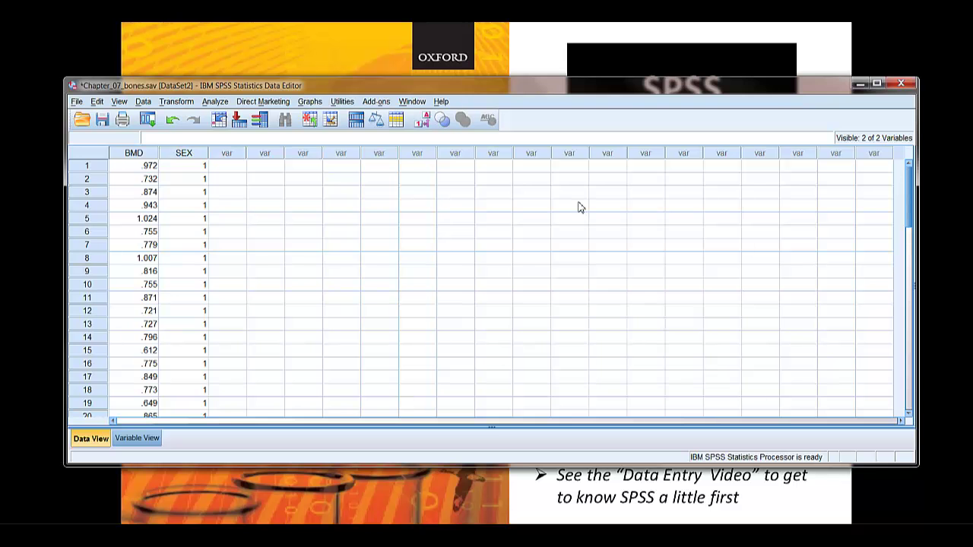
left_click_drag(578, 82, 539, 38)
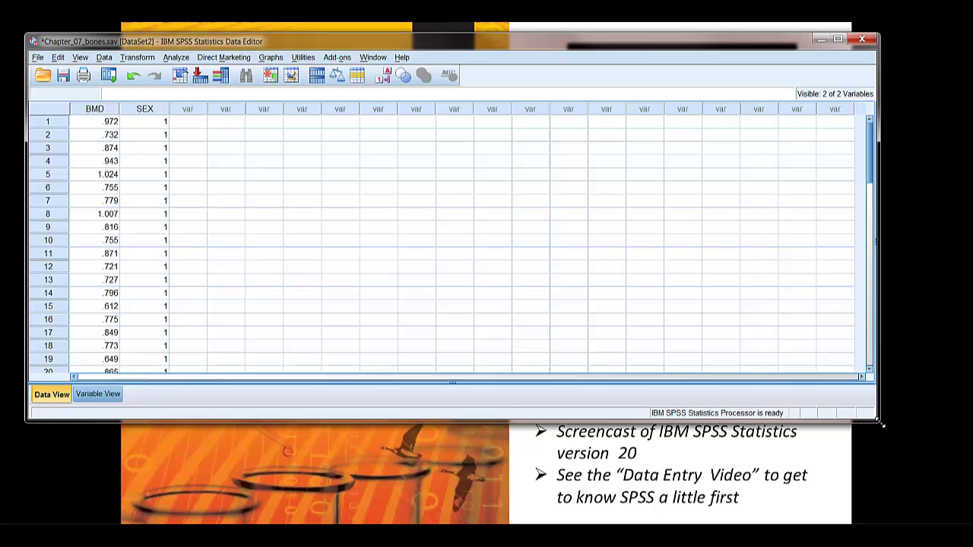
left_click_drag(881, 426, 909, 450)
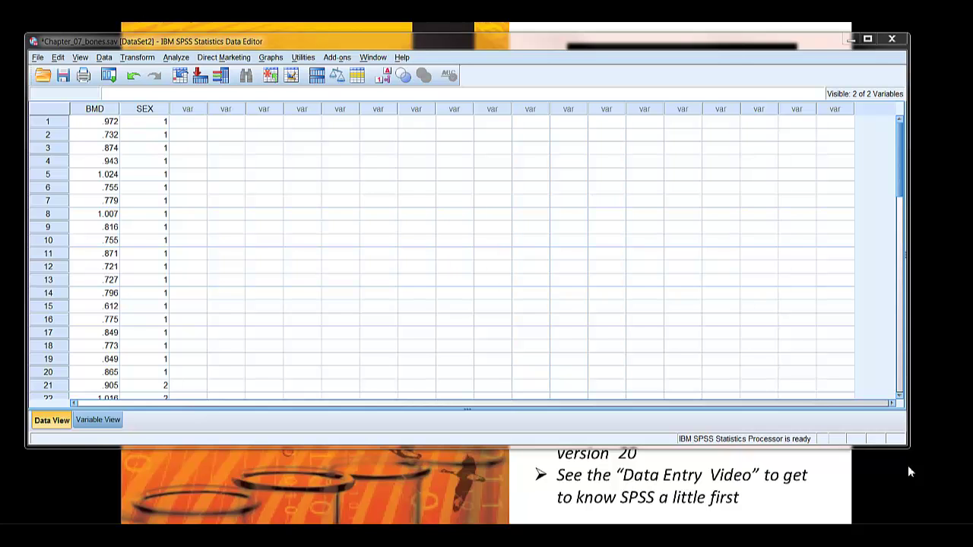
left_click_drag(910, 452, 924, 495)
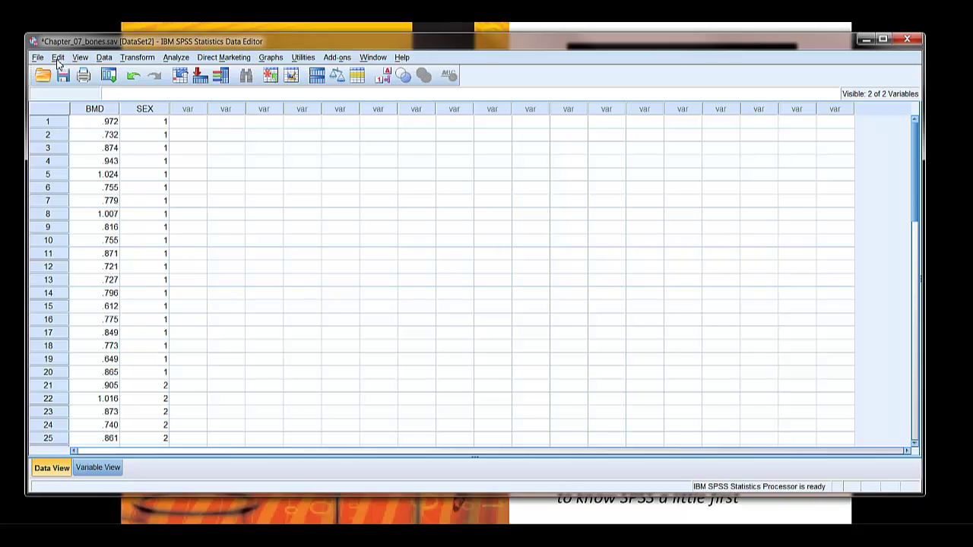
Turn on value labels so SEX displays female/male, and switch to Variable View.
left_click(80, 58)
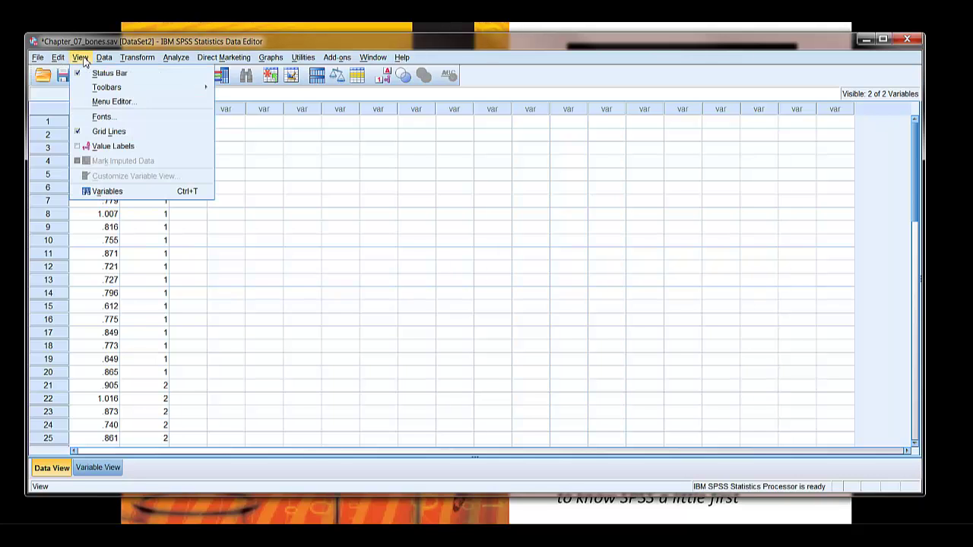
left_click(102, 150)
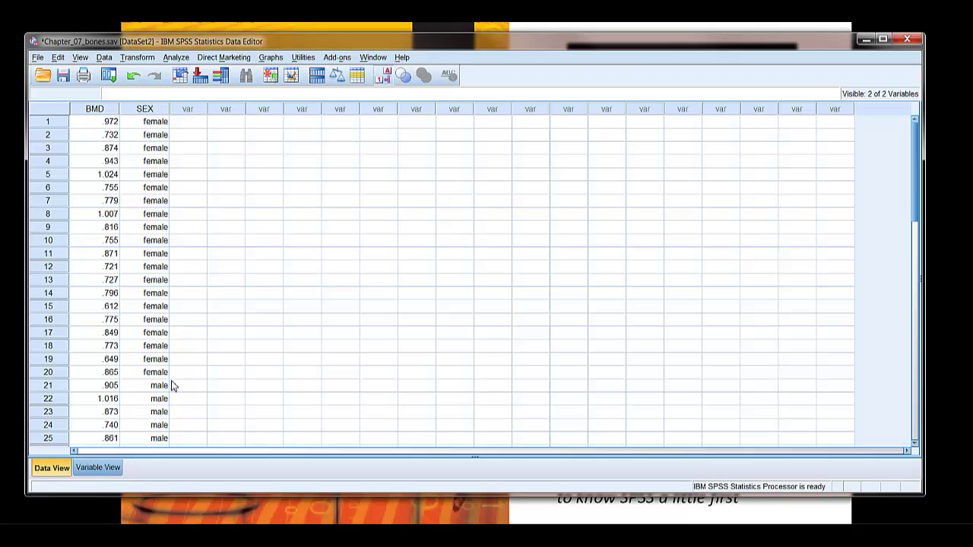
left_click(103, 471)
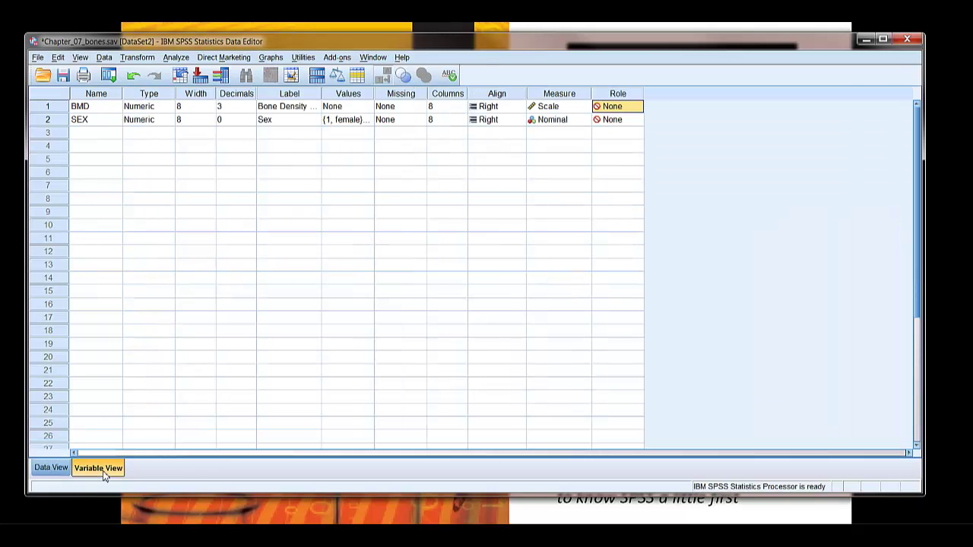
Check SEX's value labels (1 = female) in the Values dialog without changing anything.
left_click(351, 124)
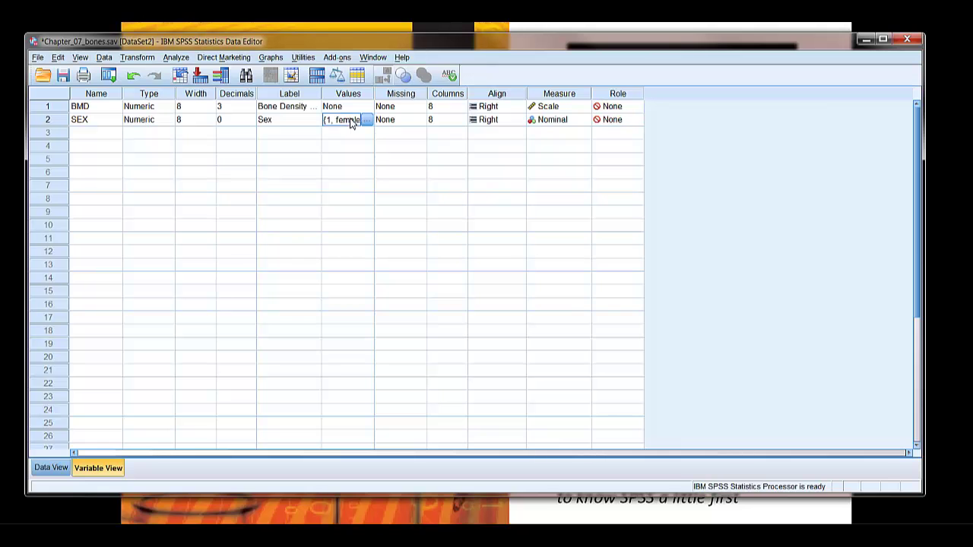
left_click(366, 122)
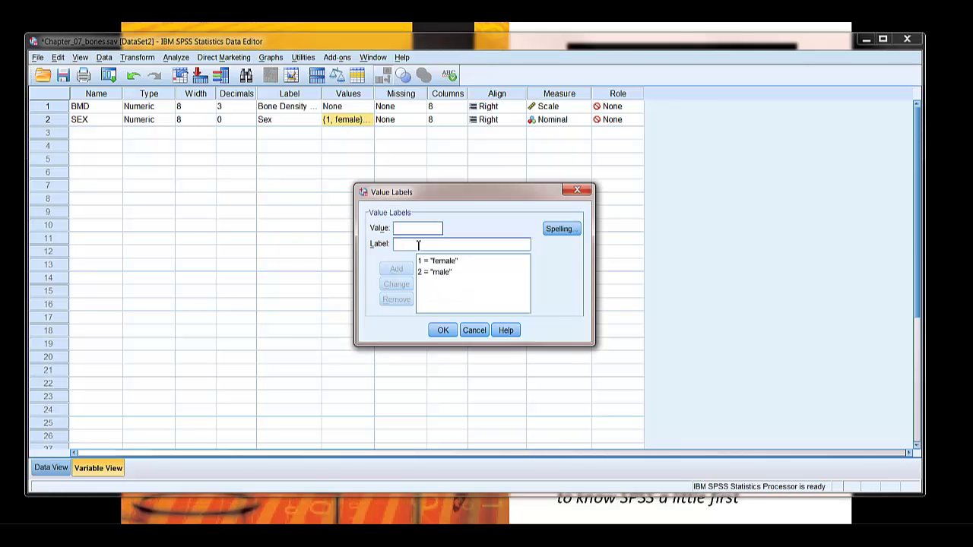
left_click(452, 266)
left_click(475, 331)
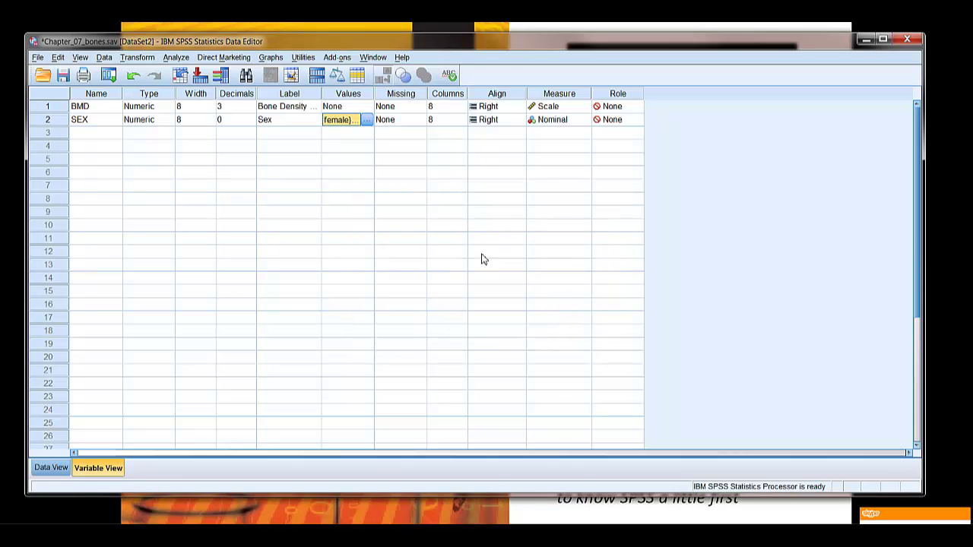
left_click(627, 112)
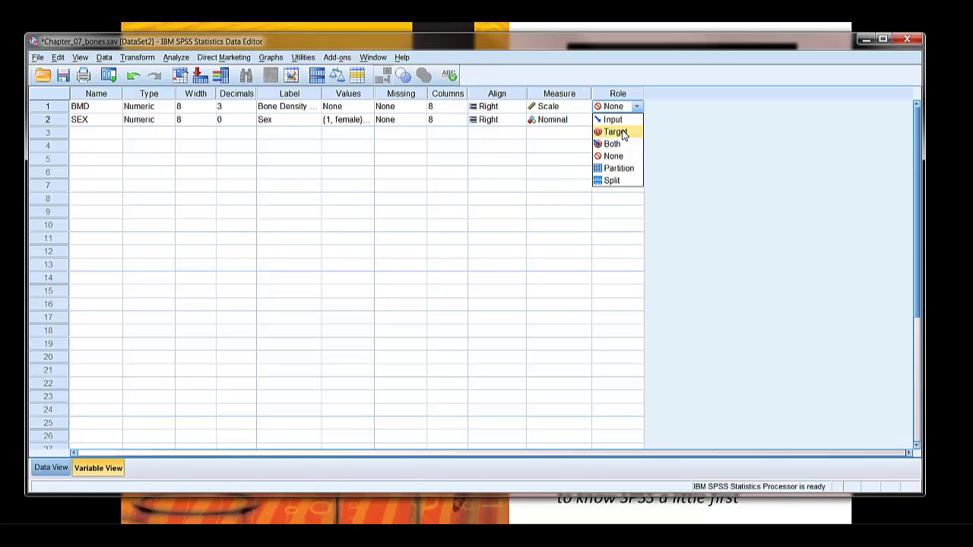
left_click(622, 133)
left_click(637, 120)
left_click(637, 121)
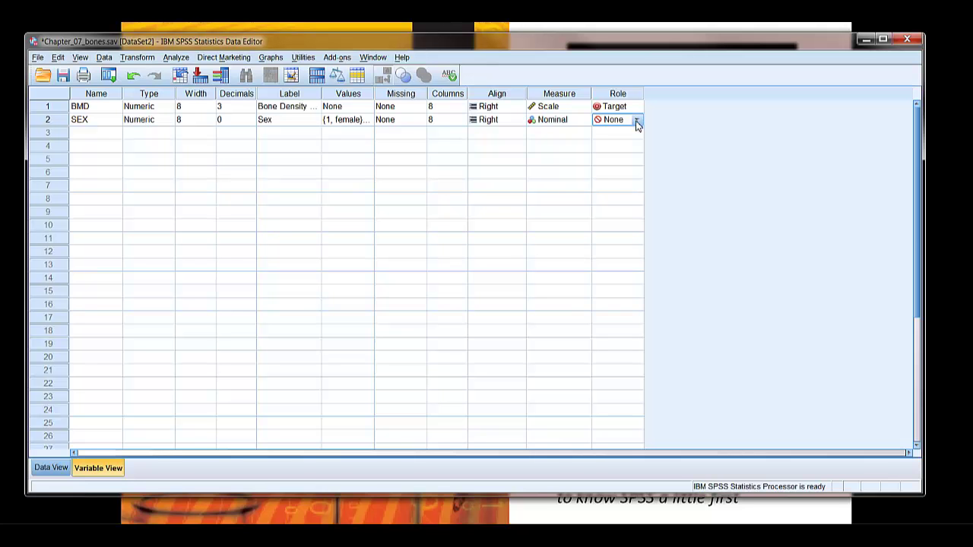
left_click(637, 120)
left_click(623, 133)
left_click(637, 109)
left_click(637, 109)
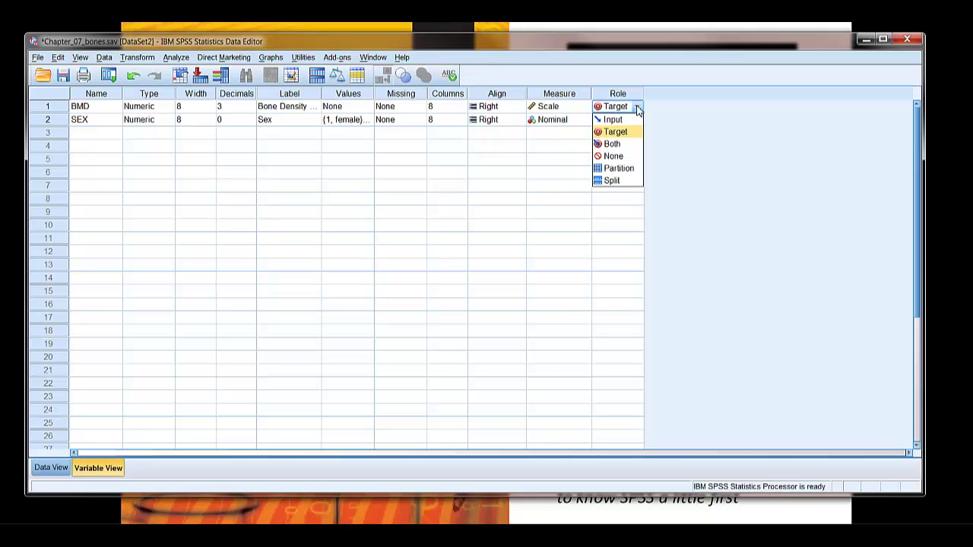
left_click(629, 161)
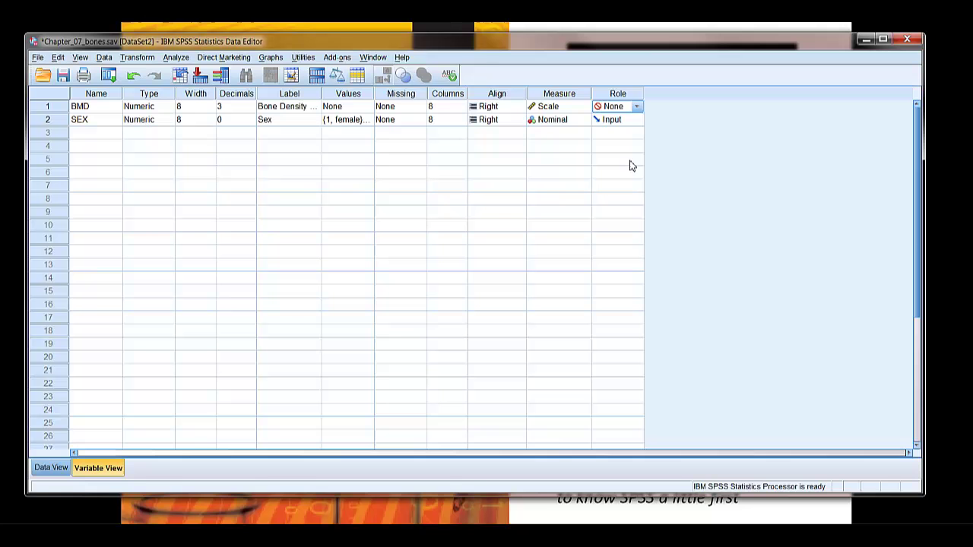
left_click(637, 124)
left_click(638, 124)
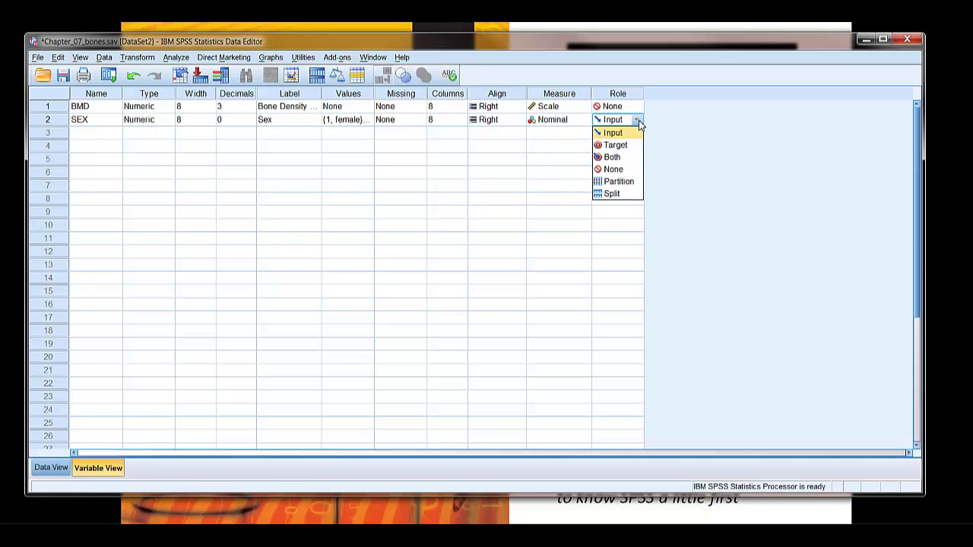
left_click(626, 174)
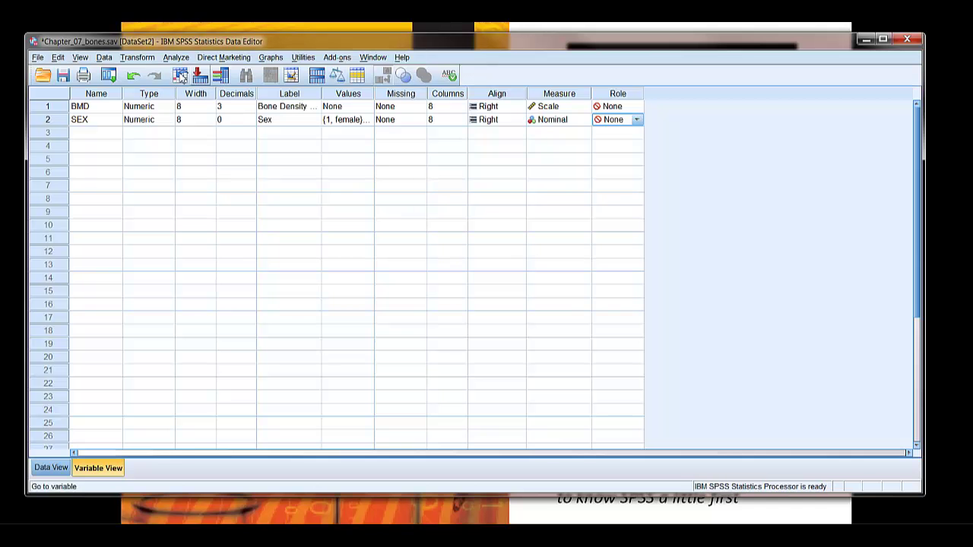
Return to Data View and start the Independent Samples nonparametric test.
left_click(65, 469)
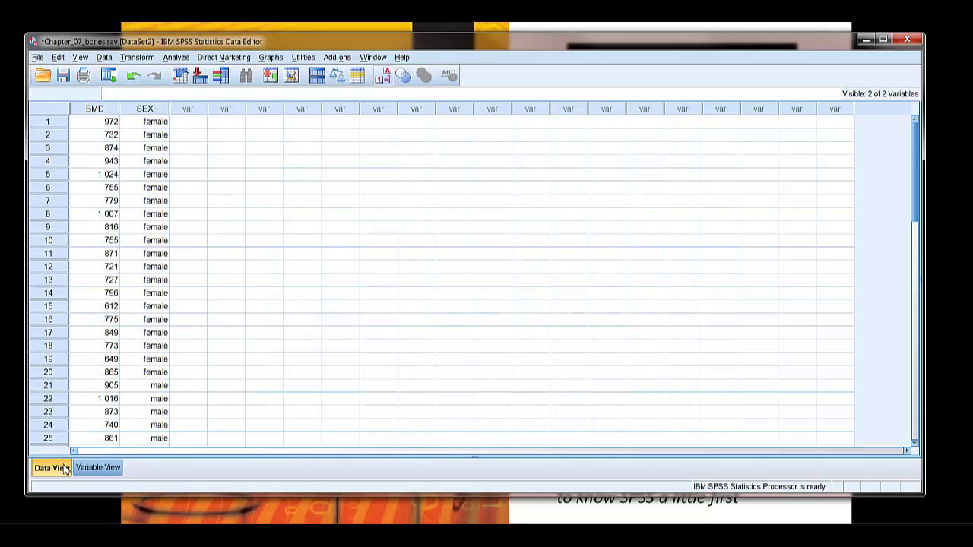
left_click(181, 59)
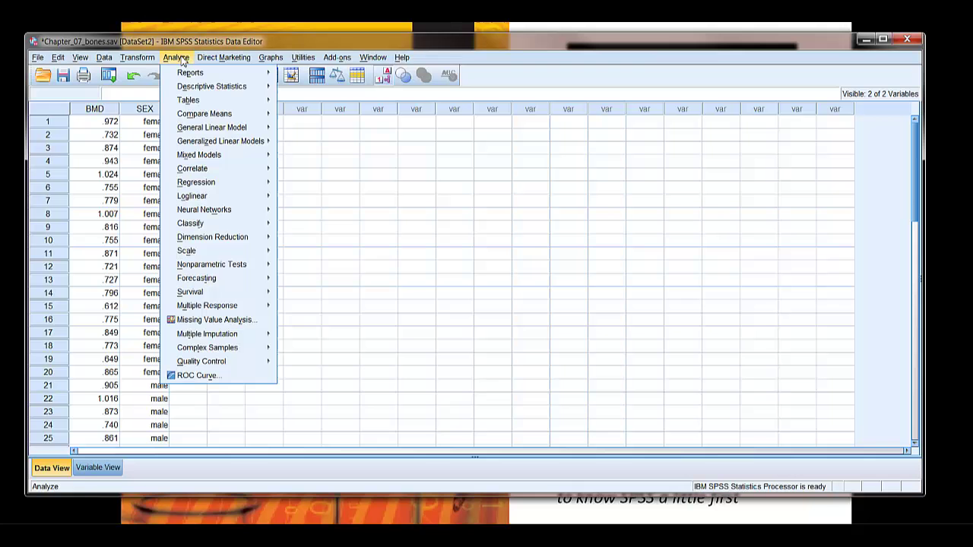
mouse_move(217, 269)
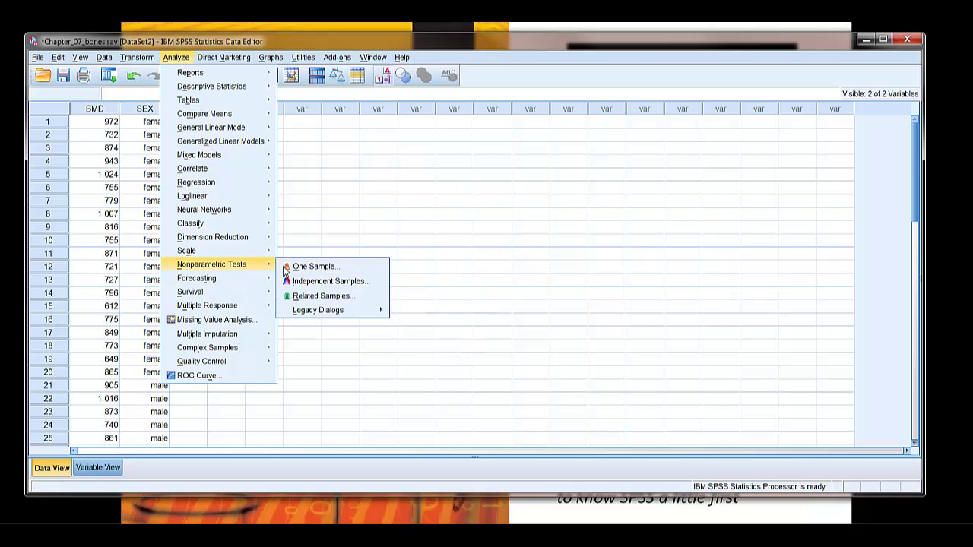
left_click(311, 283)
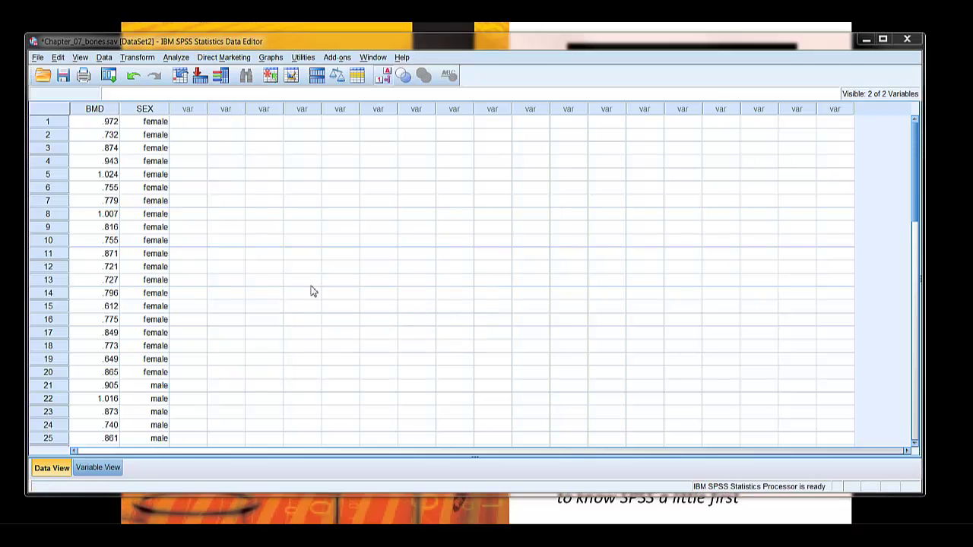
Reset the Objective tab to defaults and choose Customize analysis.
left_click(272, 119)
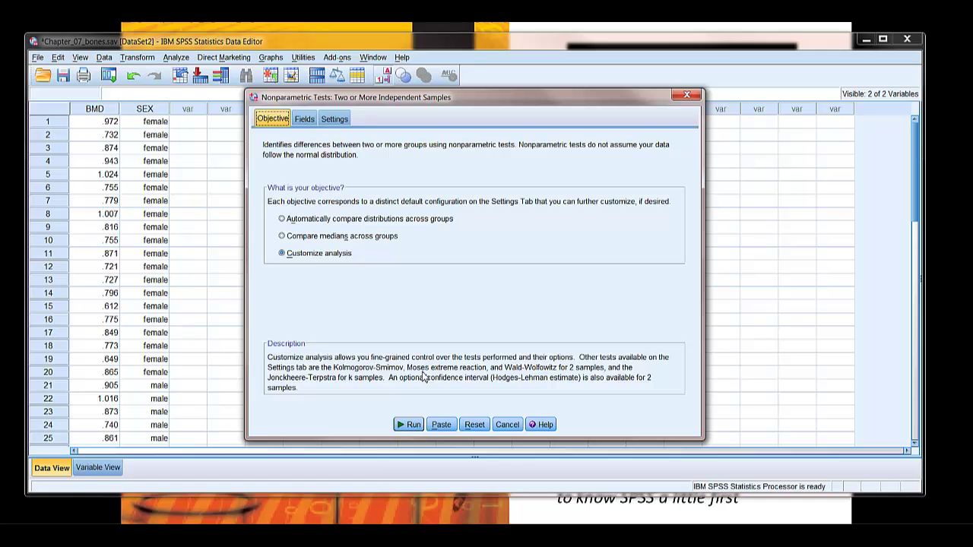
left_click(475, 428)
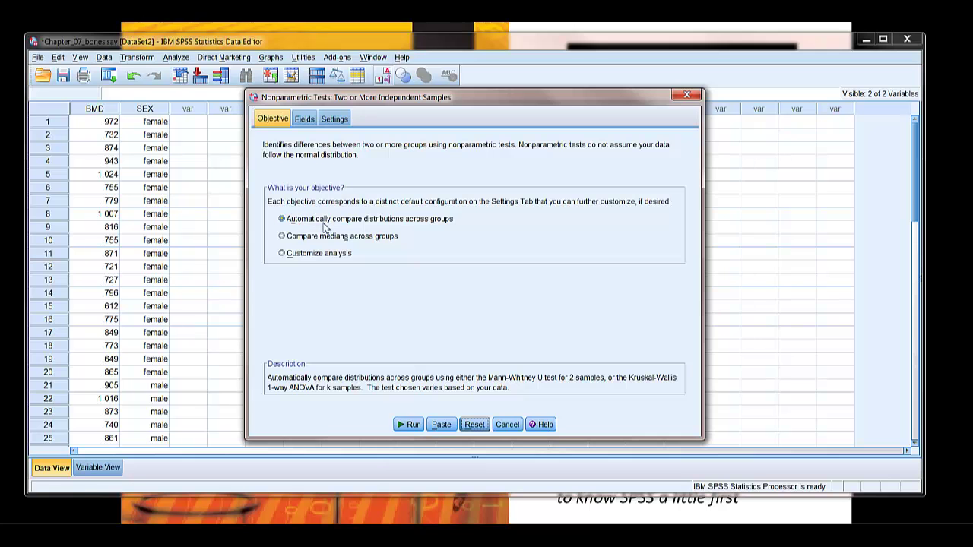
left_click(287, 256)
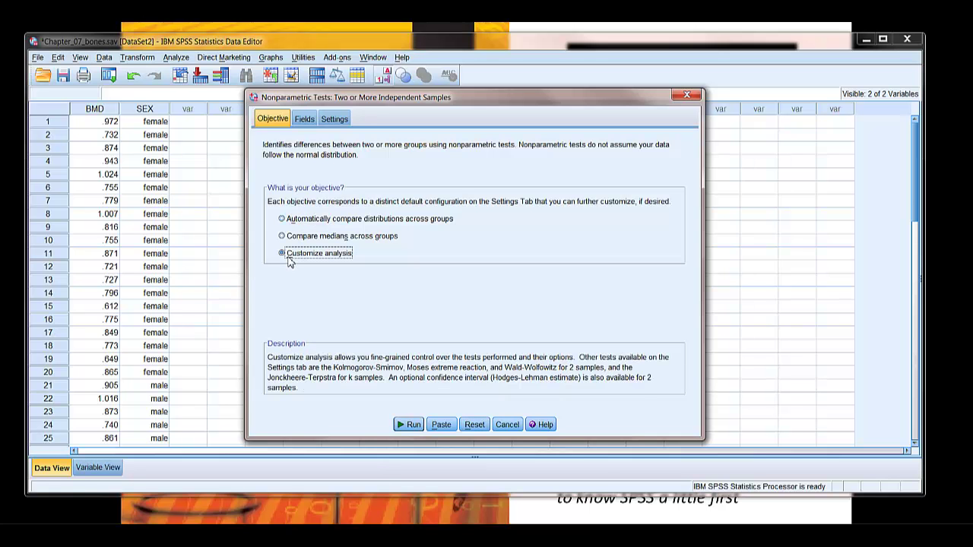
left_click(305, 122)
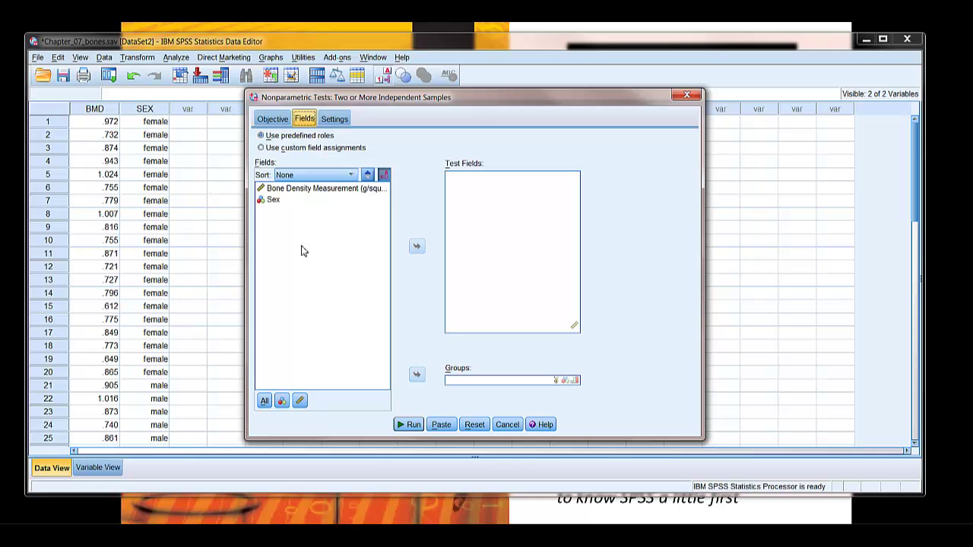
Put Bone Density Measurement in Test Fields and Sex in the Groups box.
left_click(295, 191)
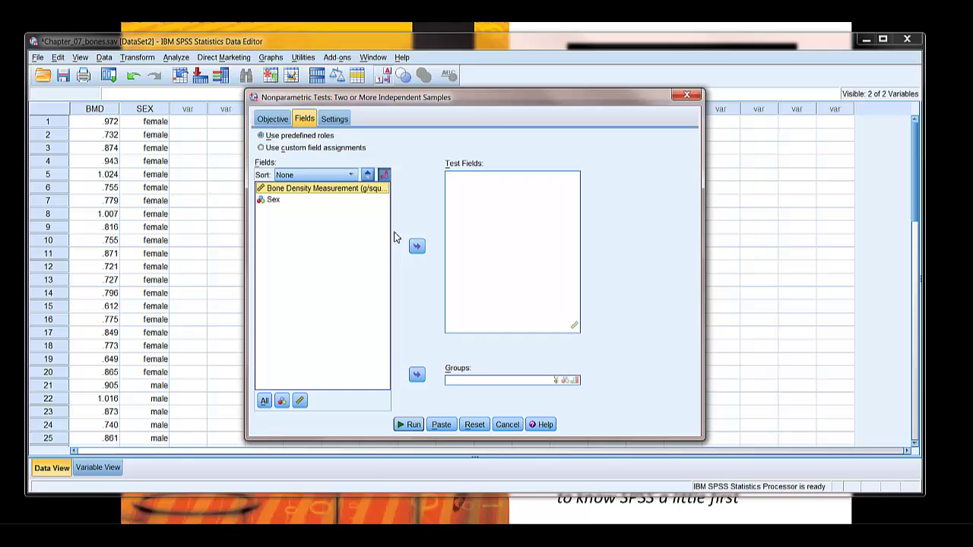
left_click(417, 247)
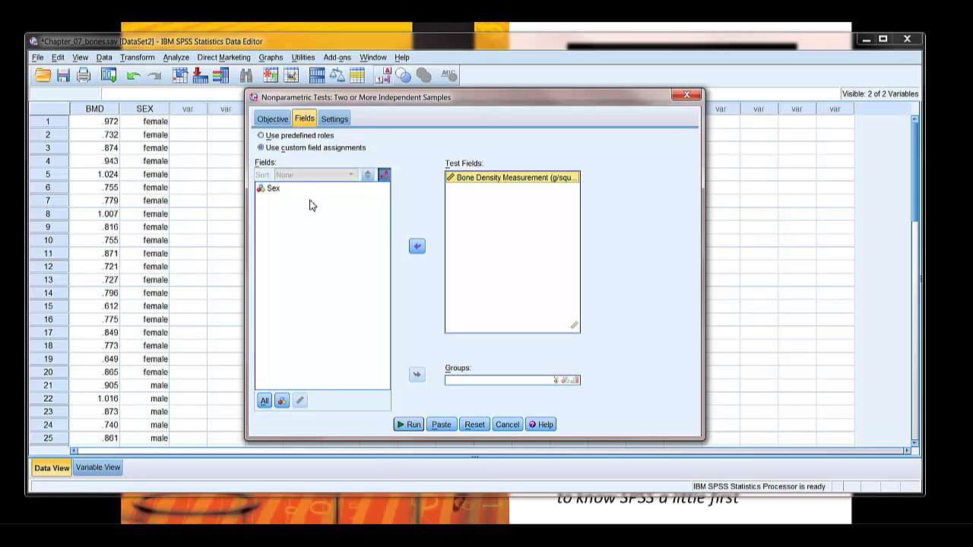
left_click(265, 192)
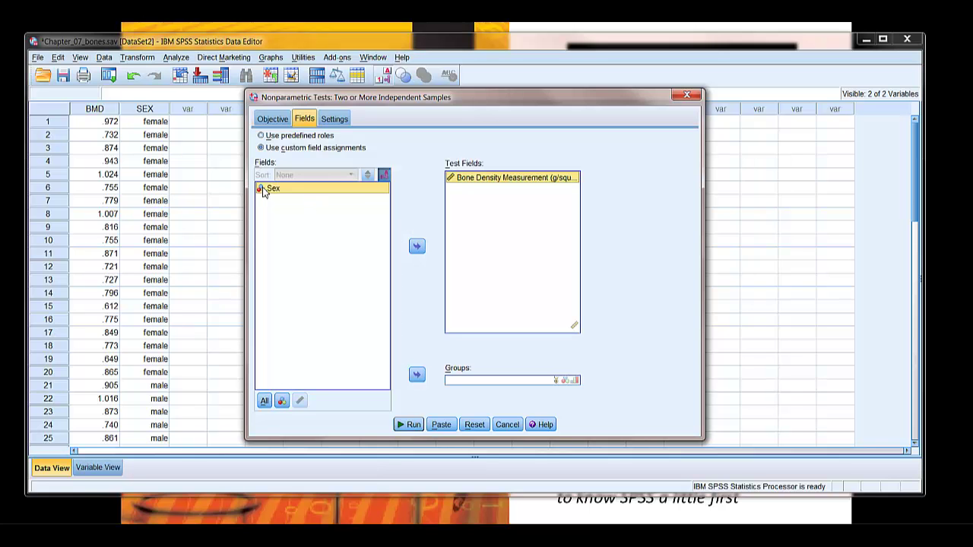
left_click(417, 375)
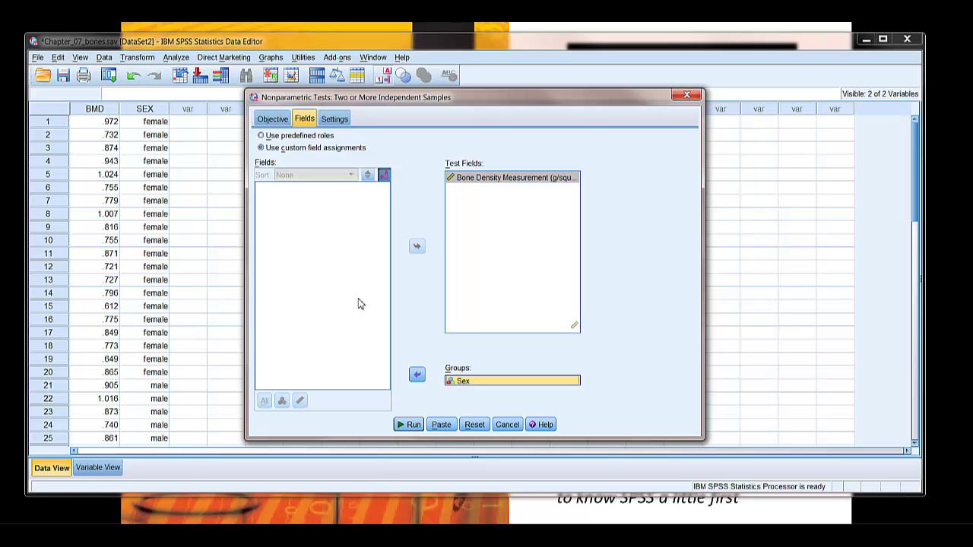
Tick Mann-Whitney U and Hodges-Lehmann estimate (2 samples) in Settings, then run the test.
left_click(339, 121)
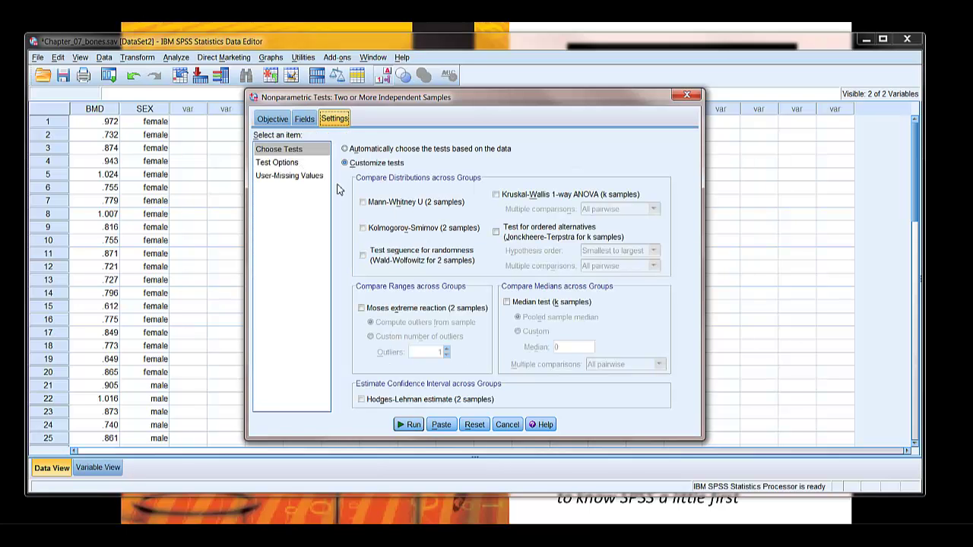
left_click(364, 202)
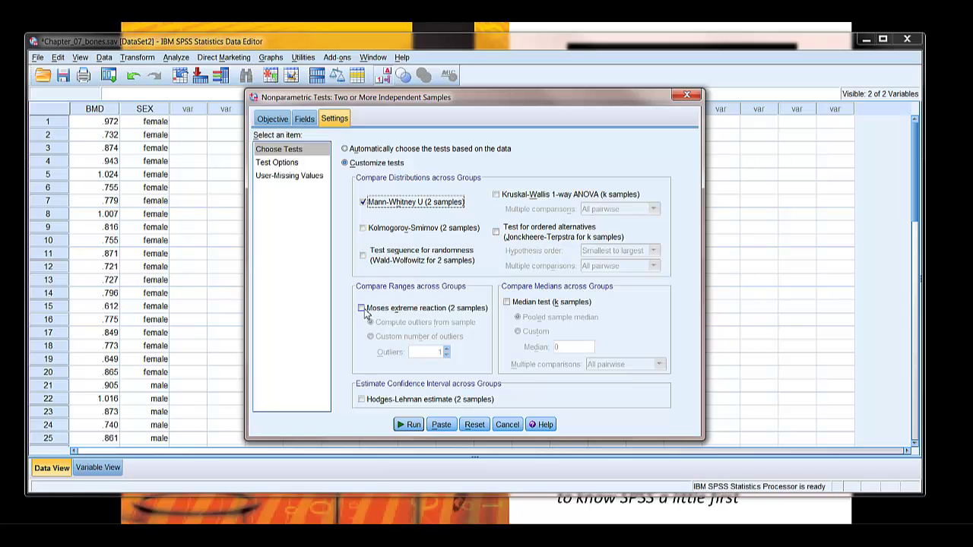
left_click(362, 400)
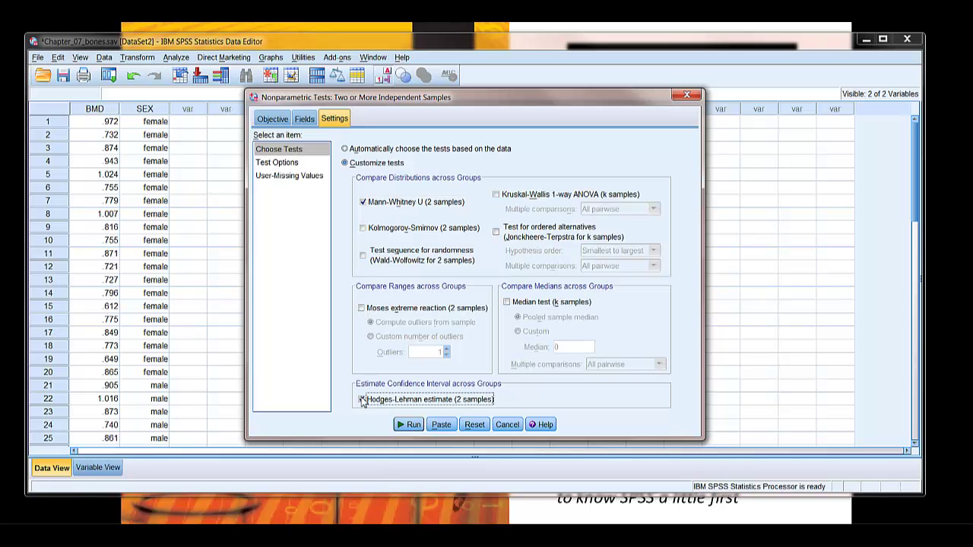
left_click(412, 425)
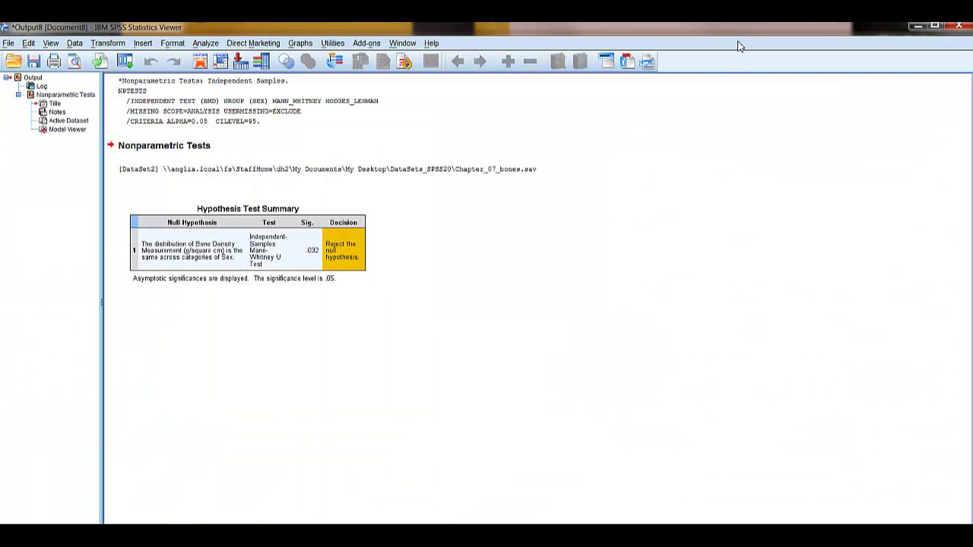
Shrink the Viewer window and open the Hypothesis Test Summary table in the Model Viewer, moved into view.
double_click(737, 28)
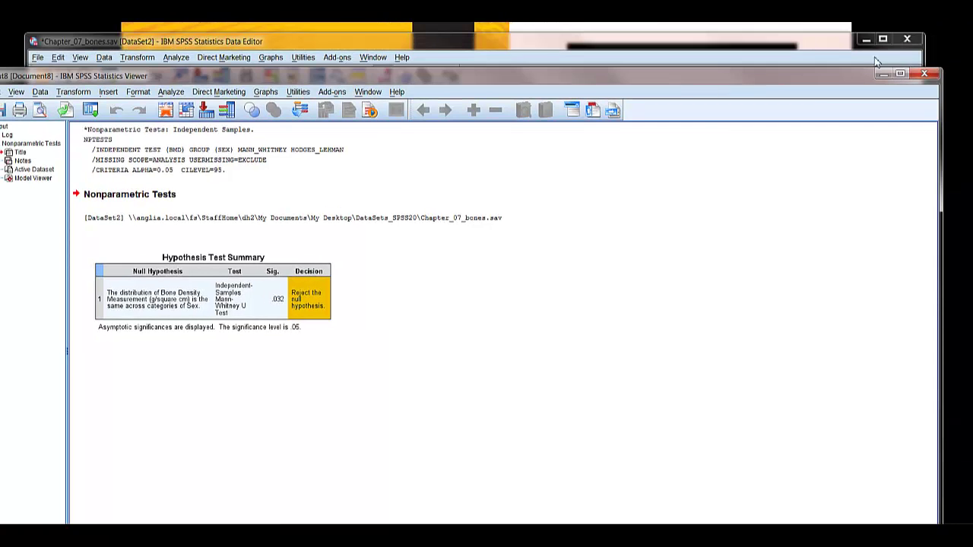
left_click_drag(943, 68, 800, 93)
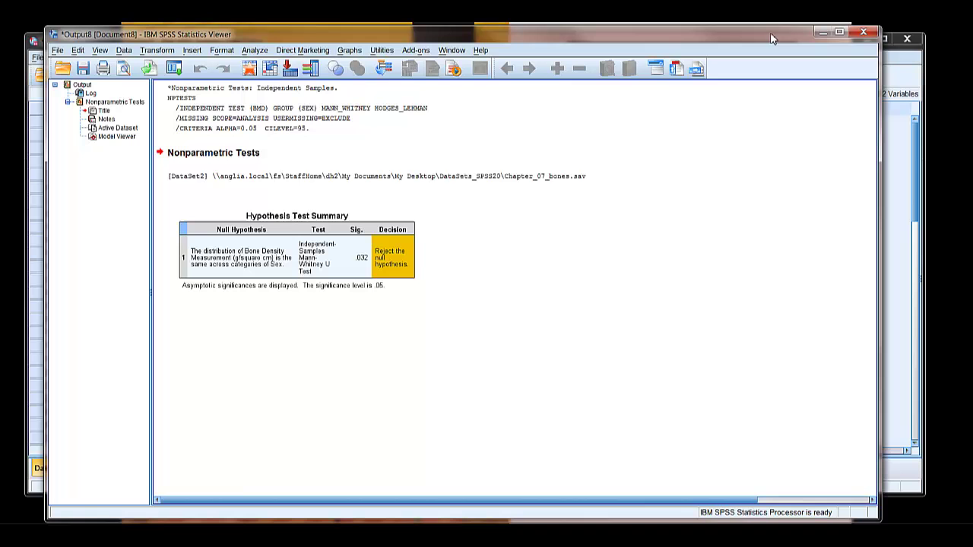
left_click(319, 233)
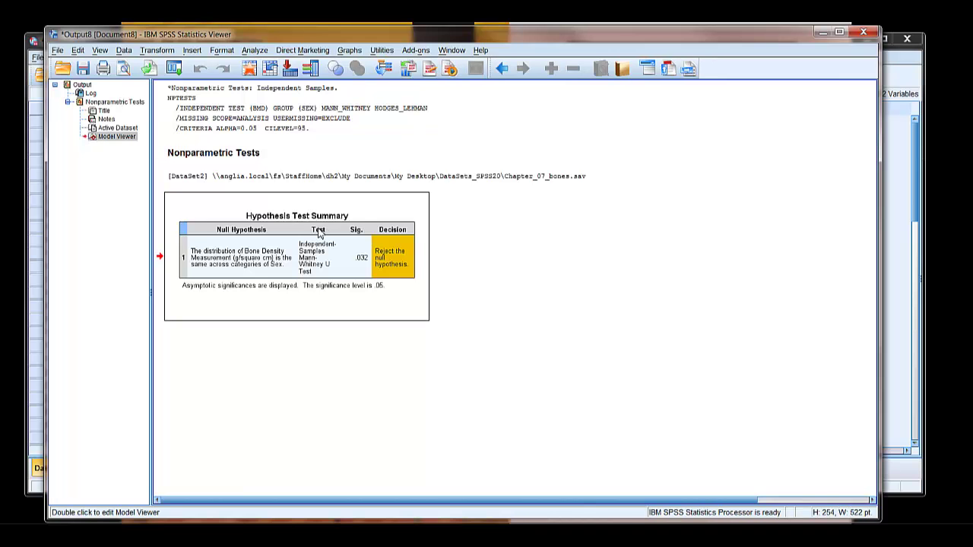
double_click(319, 232)
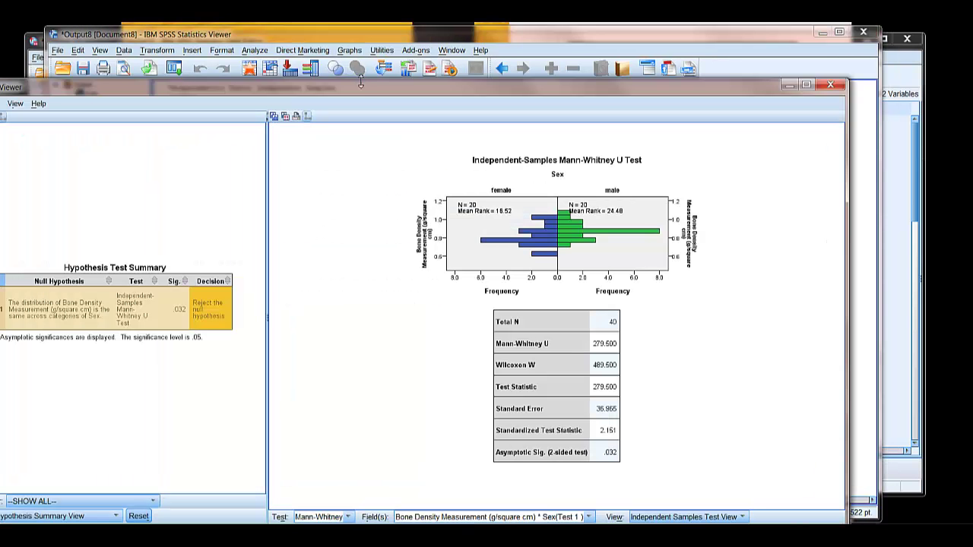
left_click_drag(360, 86, 429, 40)
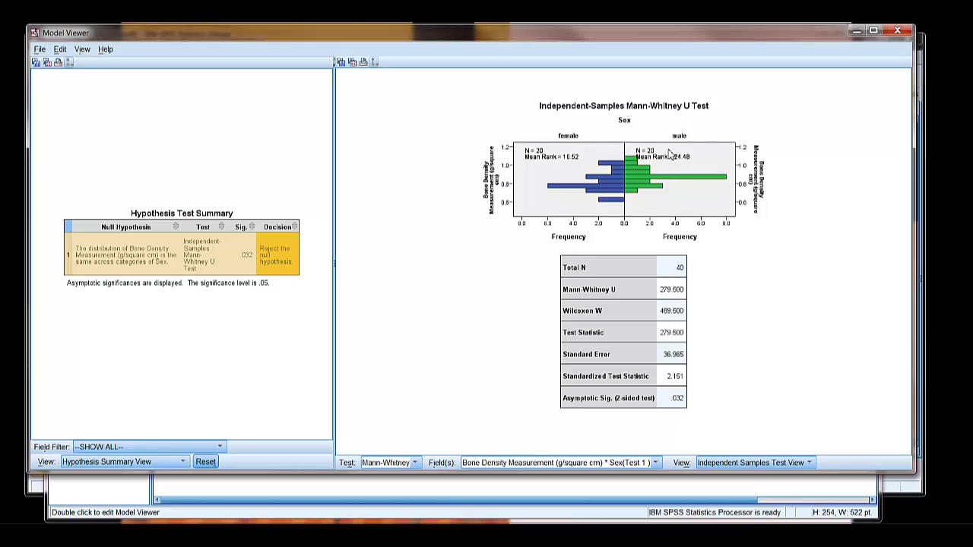
Switch the Model Viewer's left-pane view to Confidence Interval Summary.
left_click(184, 463)
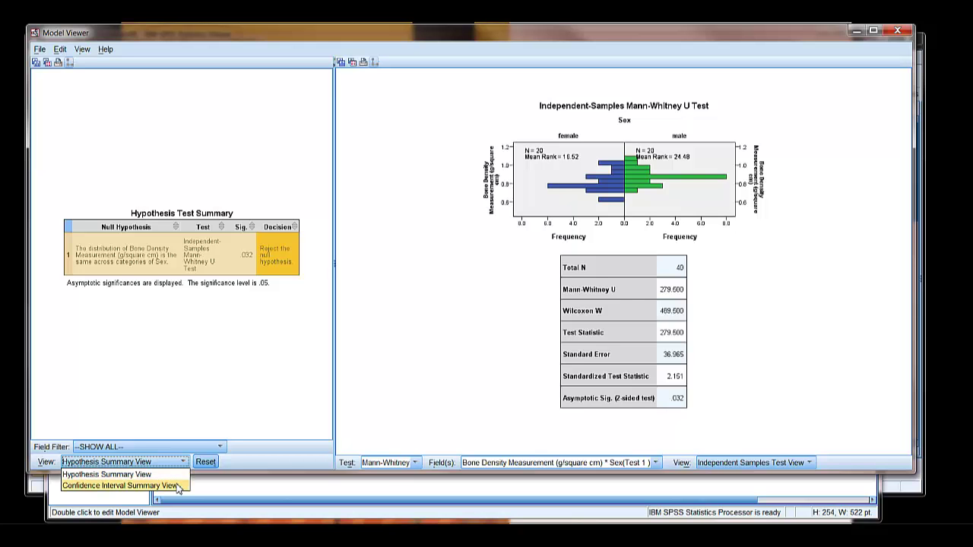
left_click(175, 487)
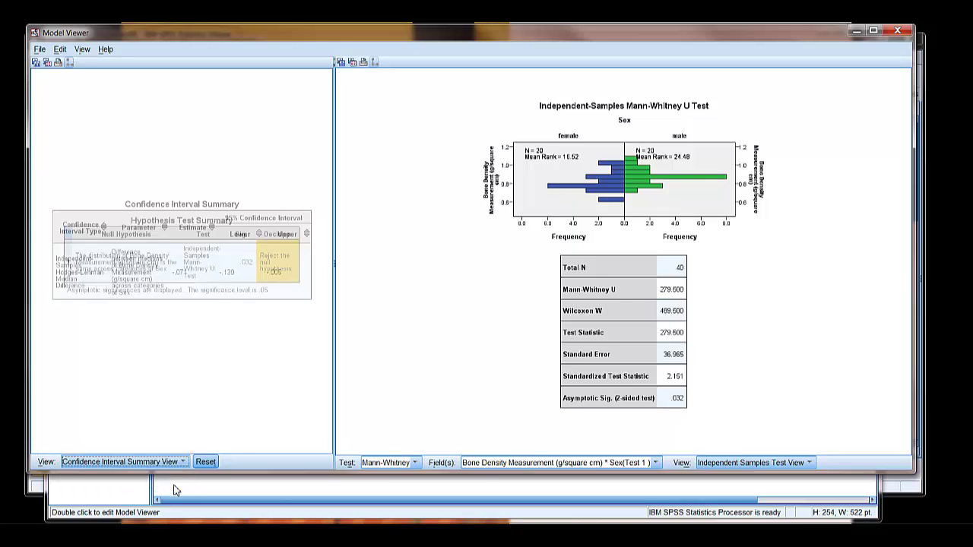